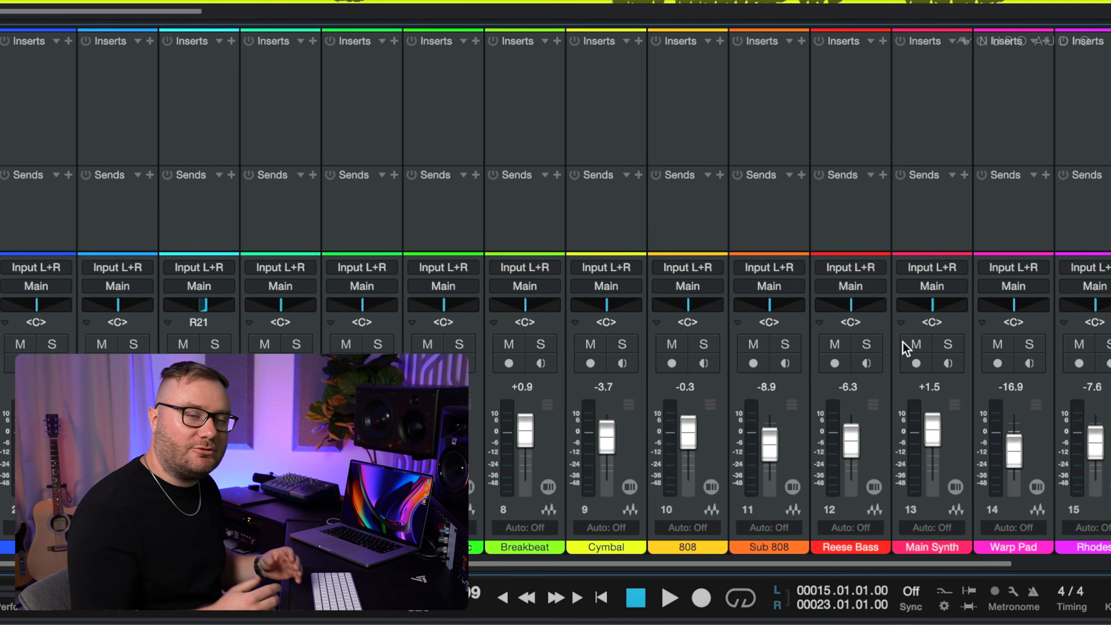
- Play the song from bar 15, muting and unmuting the 808 and the Main Synth in turn to compare the mix
key(space)
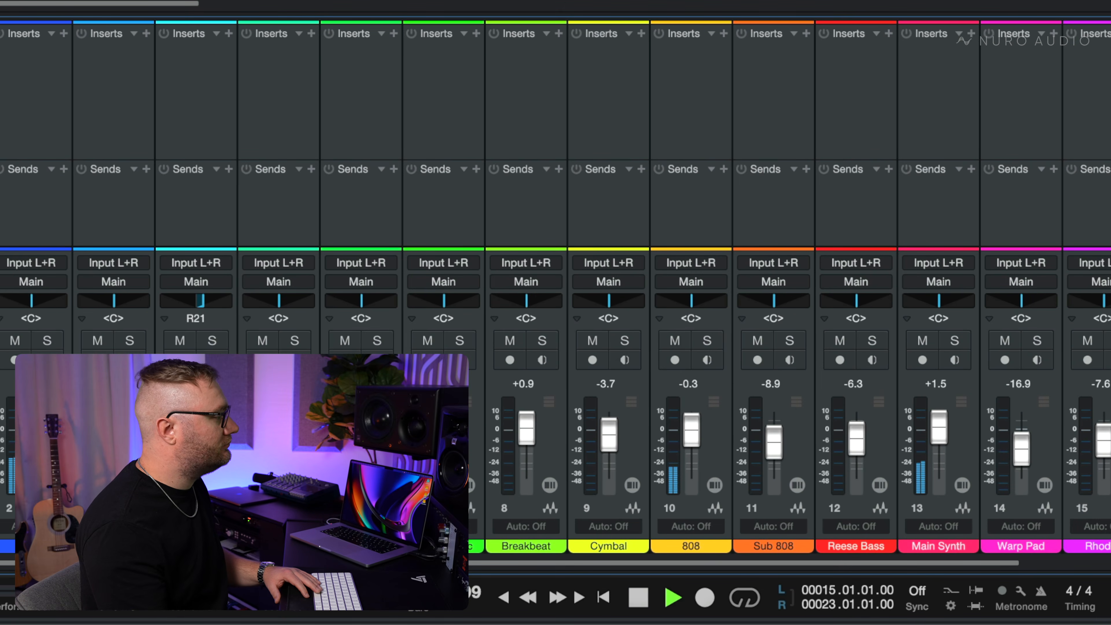
click(680, 341)
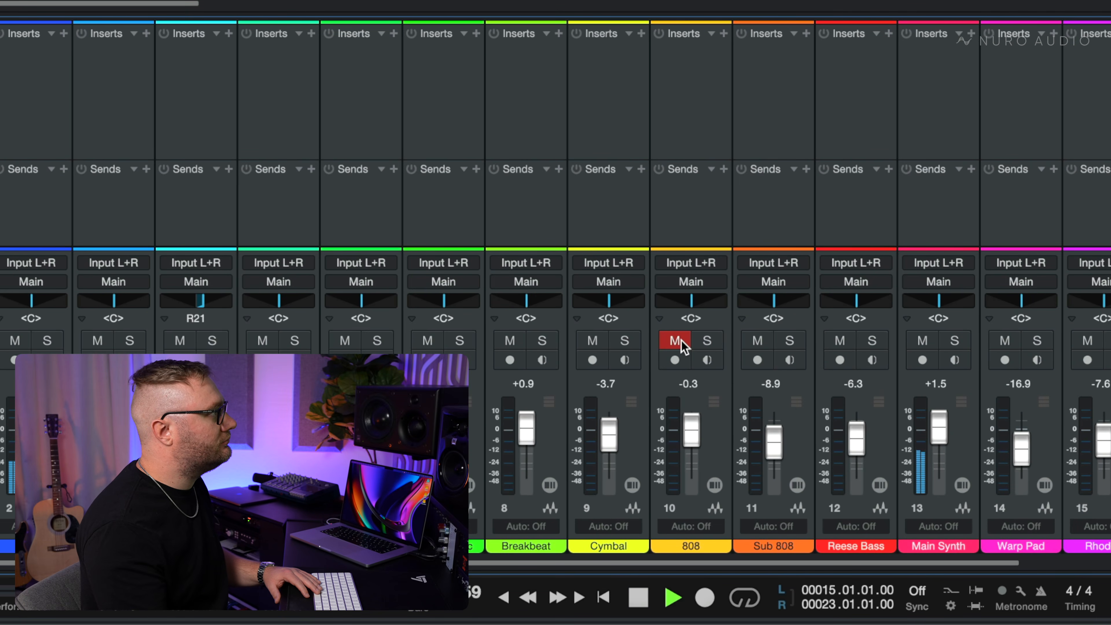
click(681, 341)
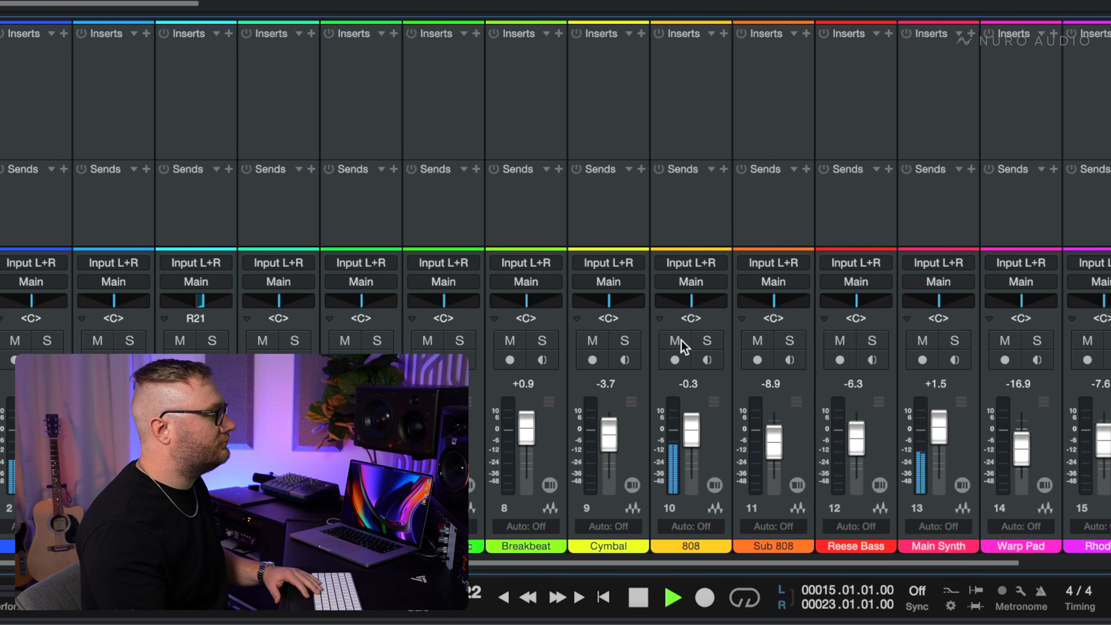
click(921, 341)
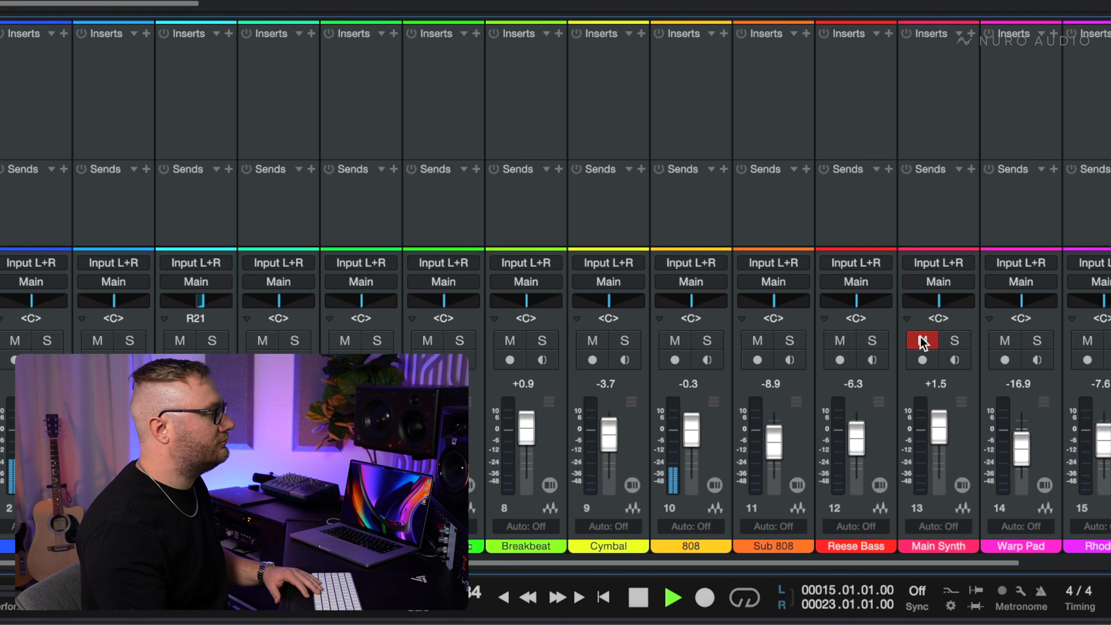
click(922, 341)
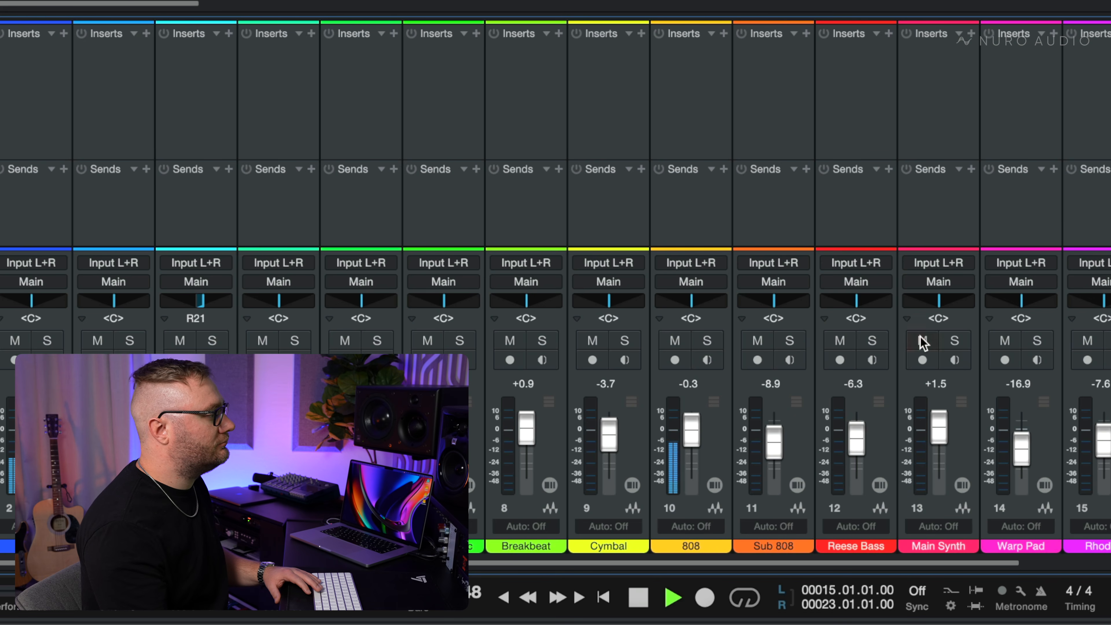
key(space)
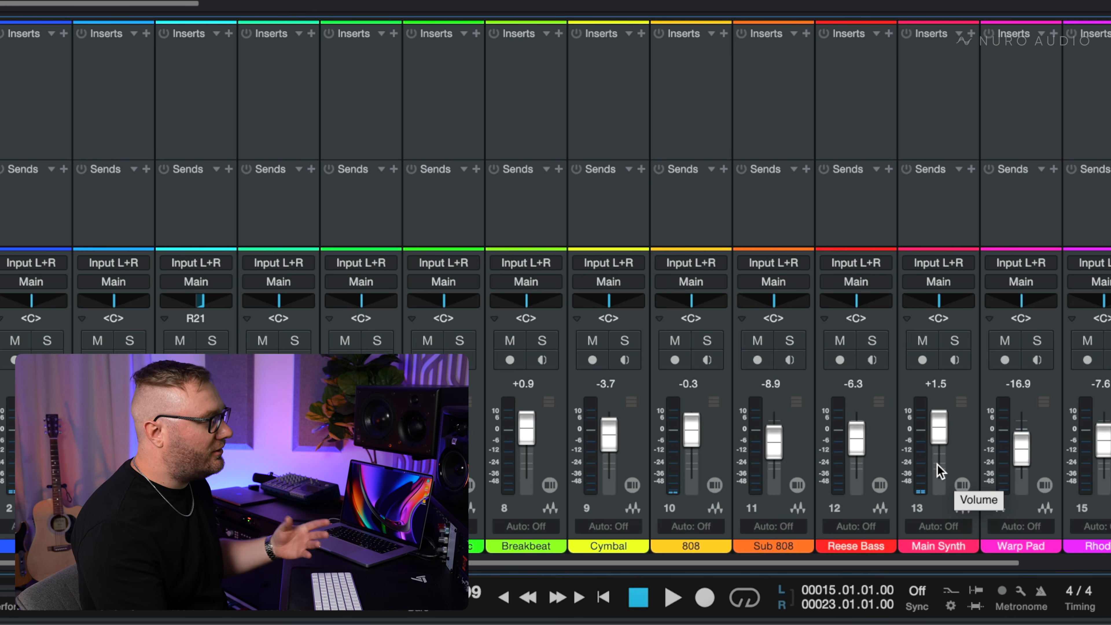
- Audition the Main Synth in solo and insert a Pro EQ on its channel
click(954, 341)
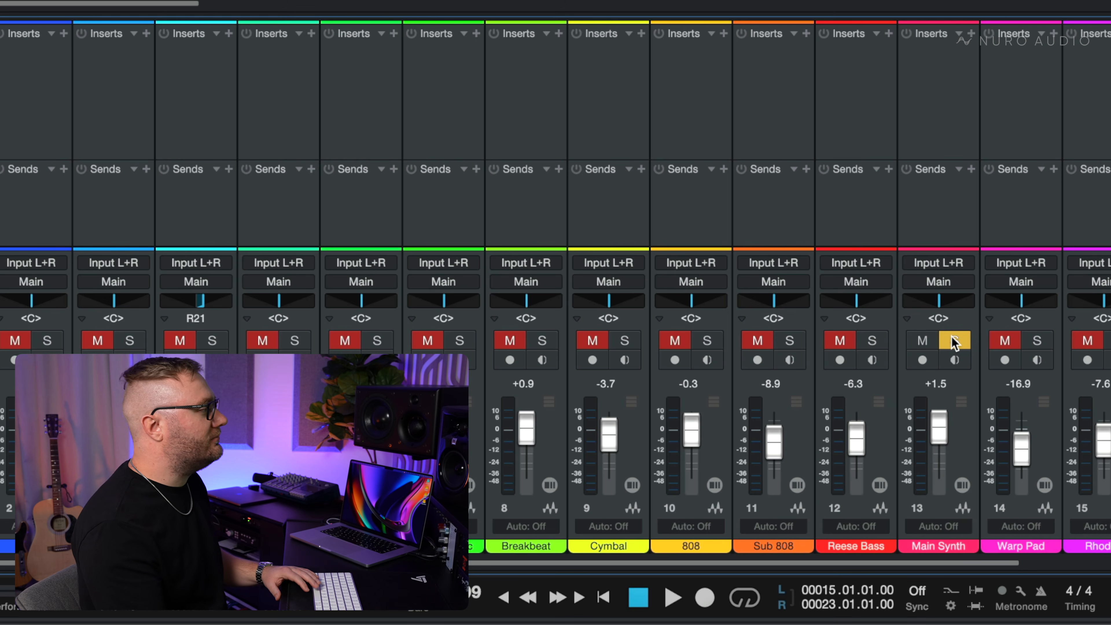
key(space)
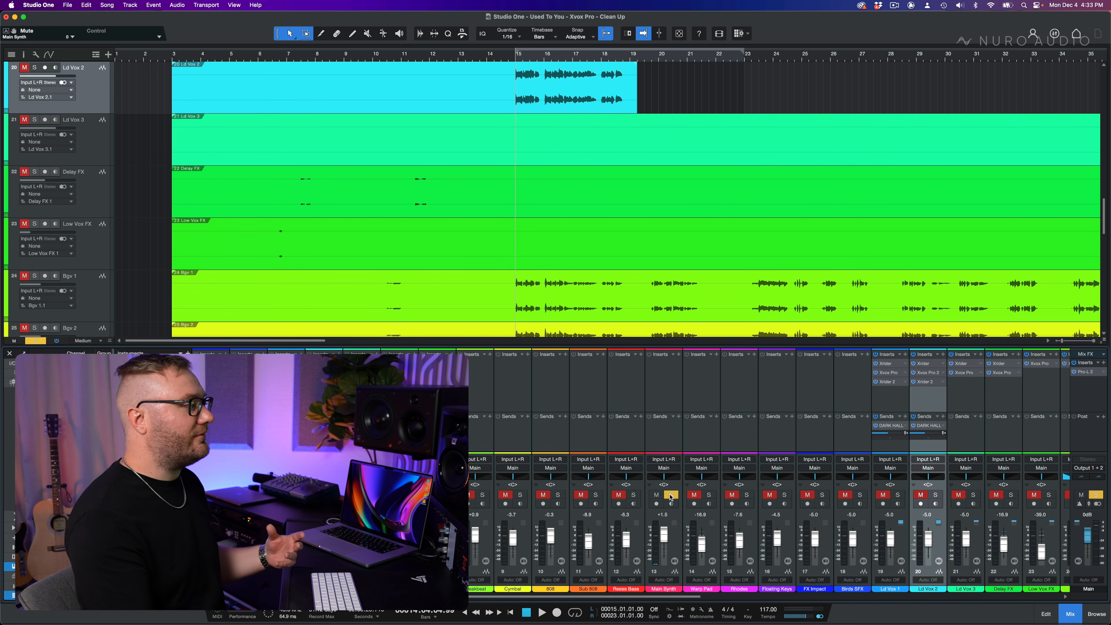
click(678, 354)
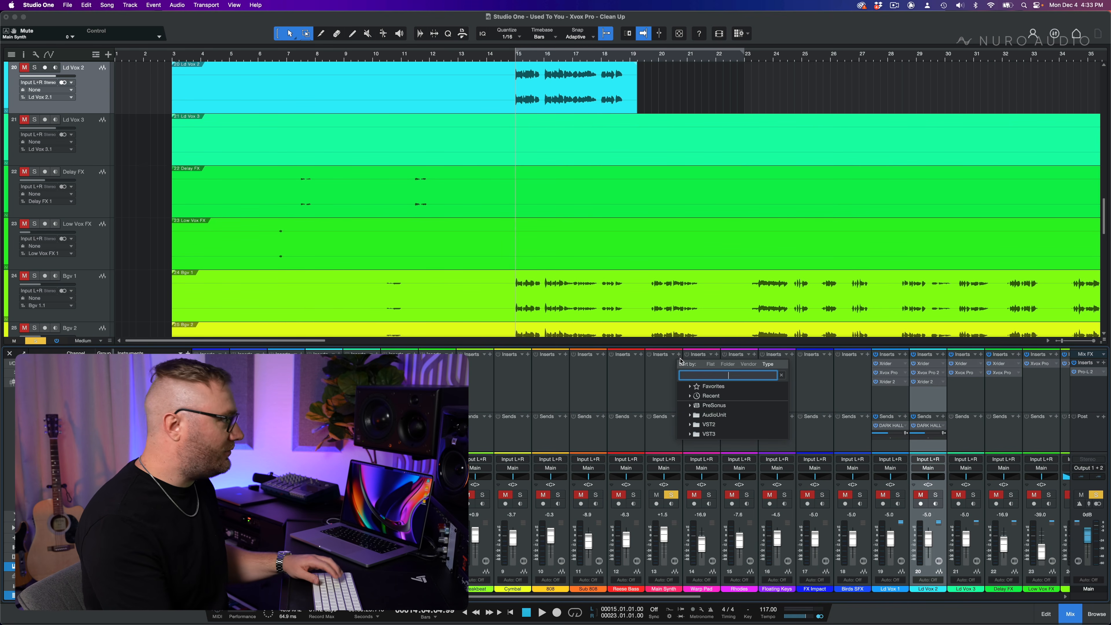
text(eq)
click(716, 404)
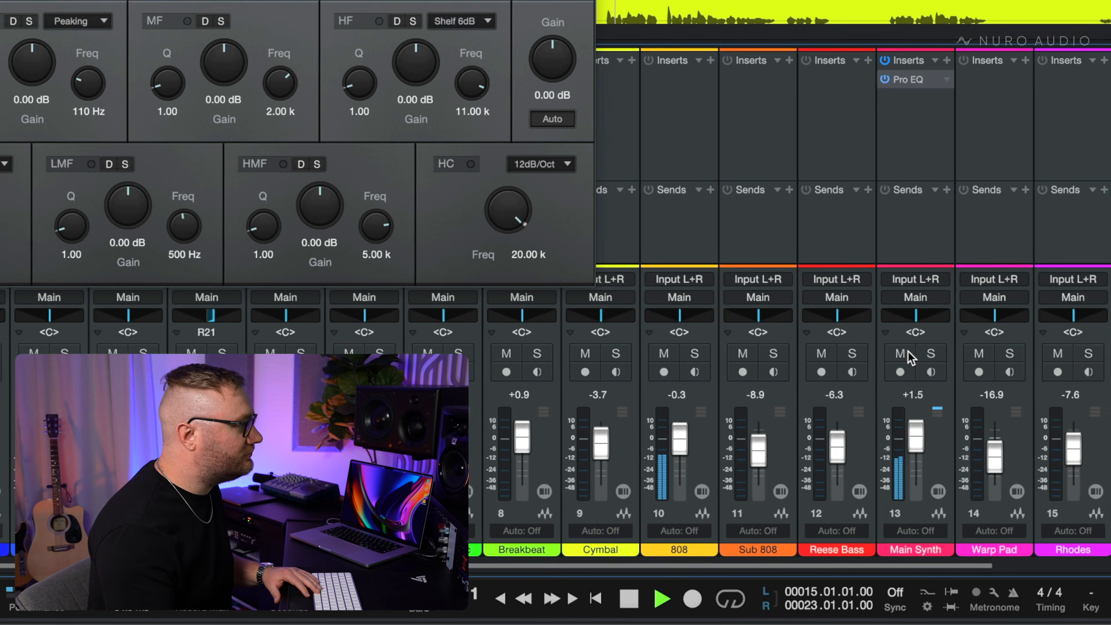
- Play the full mix while muting and unmuting the Main Synth to hear how it masks the other parts
key(space)
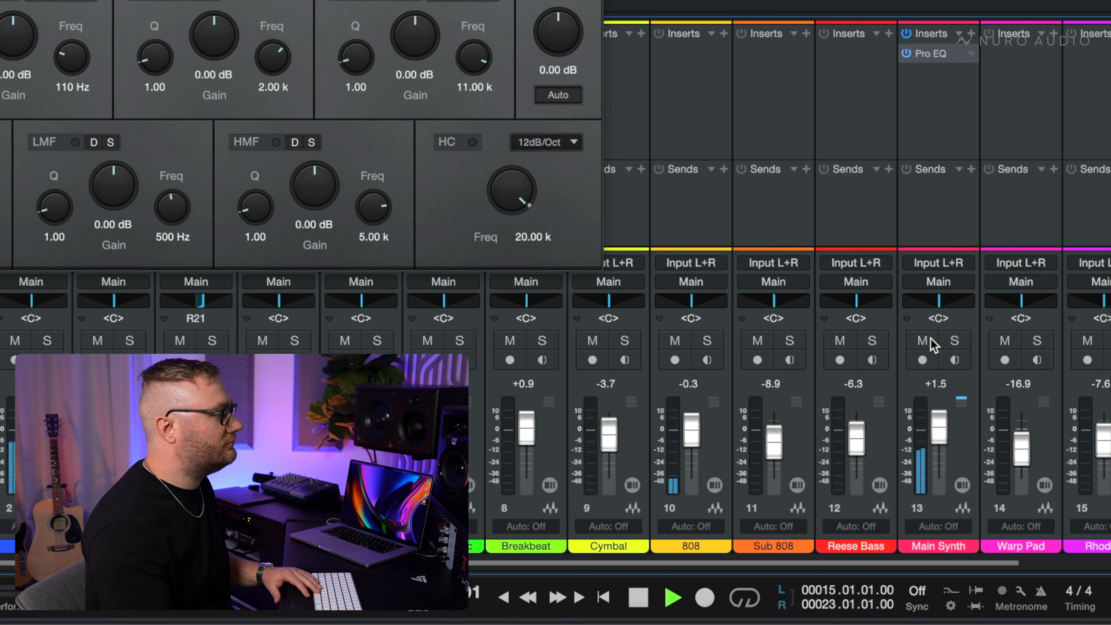
click(923, 339)
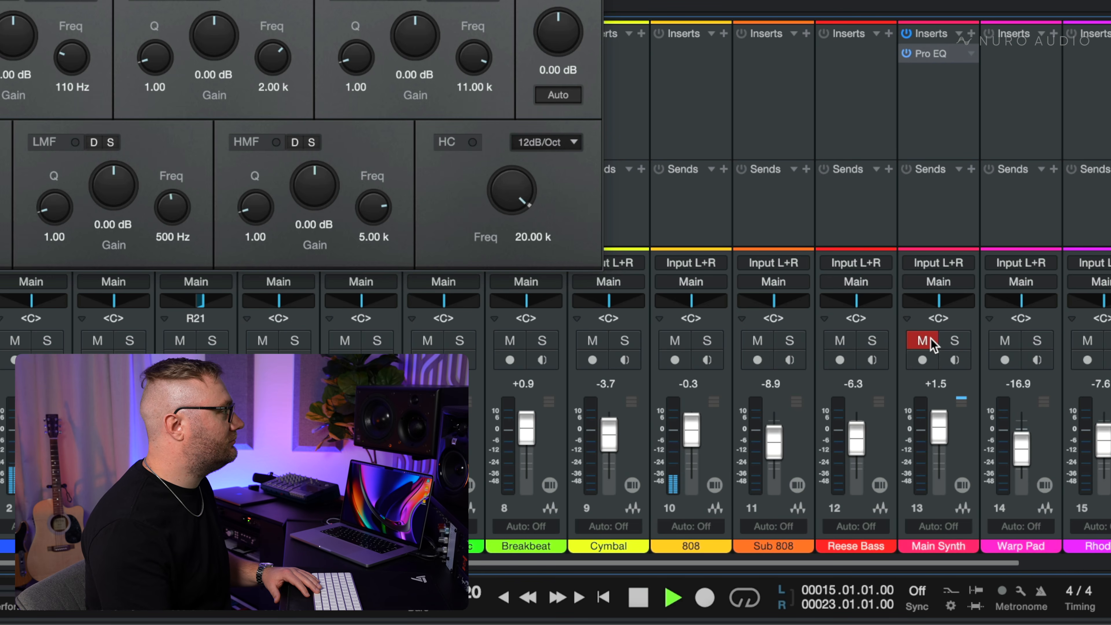
click(930, 339)
key(space)
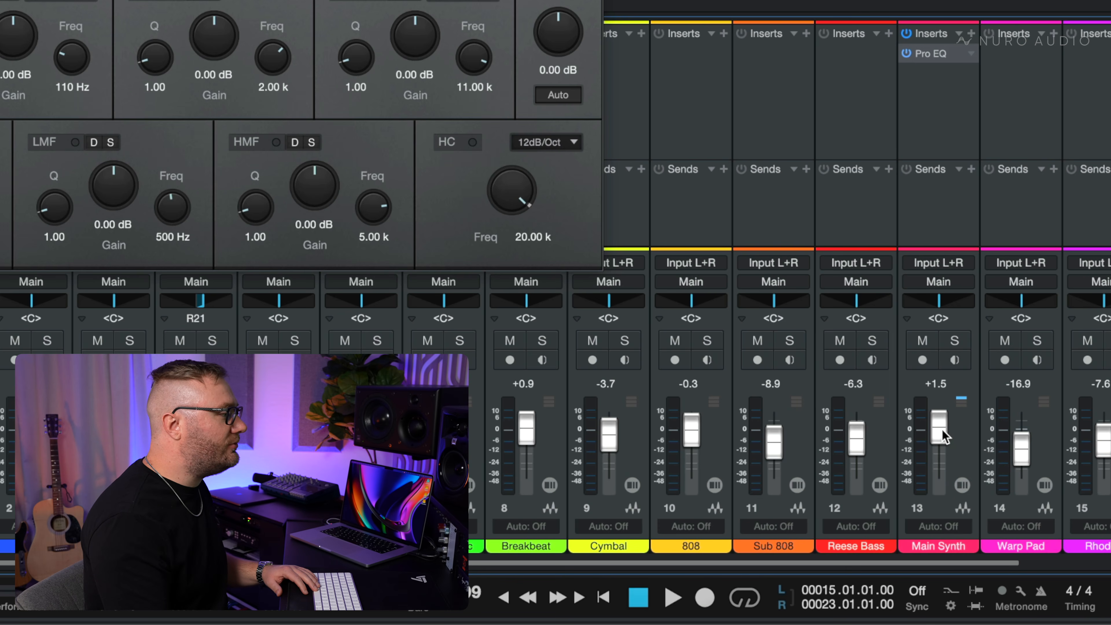
- Lower the Main Synth's volume to about -0.4 dB, auditioning lower levels against the full mix during playback
drag(941, 428, 941, 436)
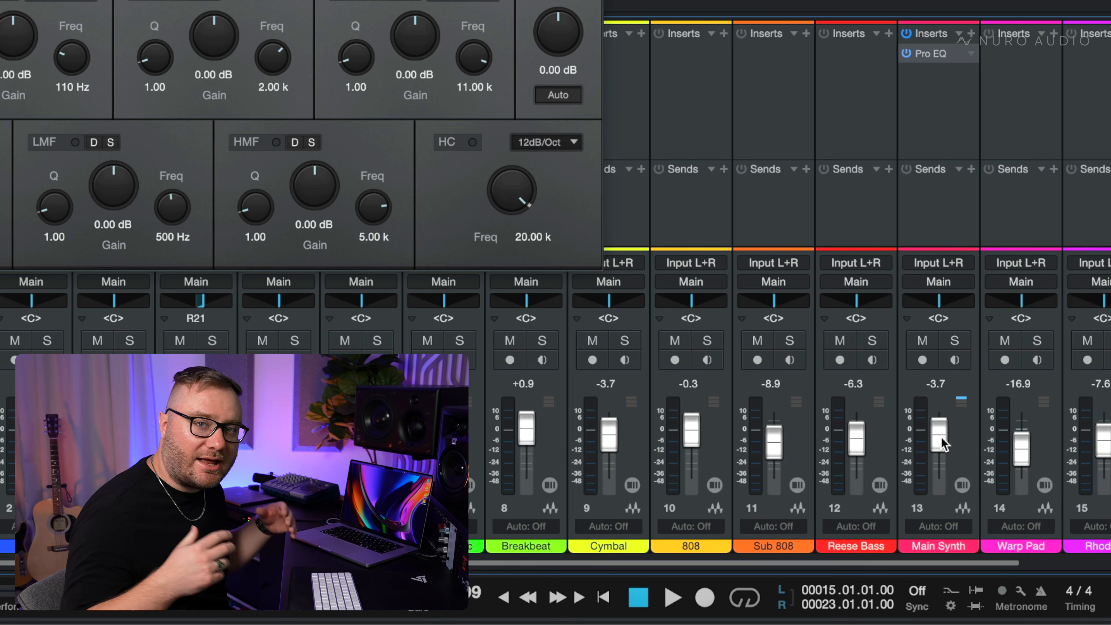
key(space)
mouse_move(940, 437)
mouse_down()
mouse_move(943, 446)
mouse_move(945, 431)
mouse_up()
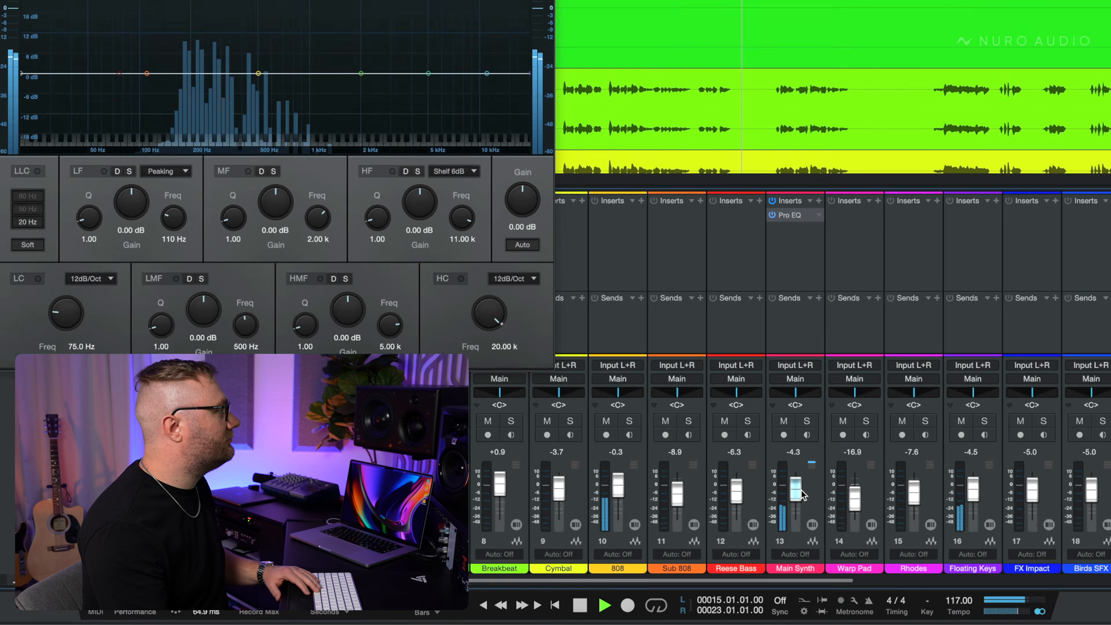
key(space)
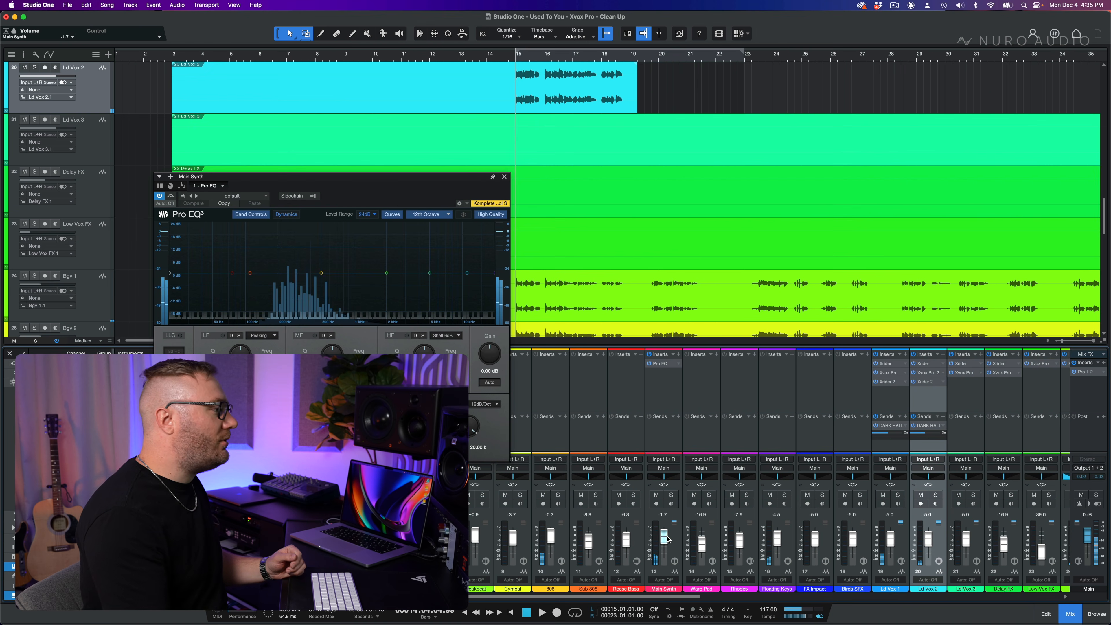
drag(667, 539, 669, 539)
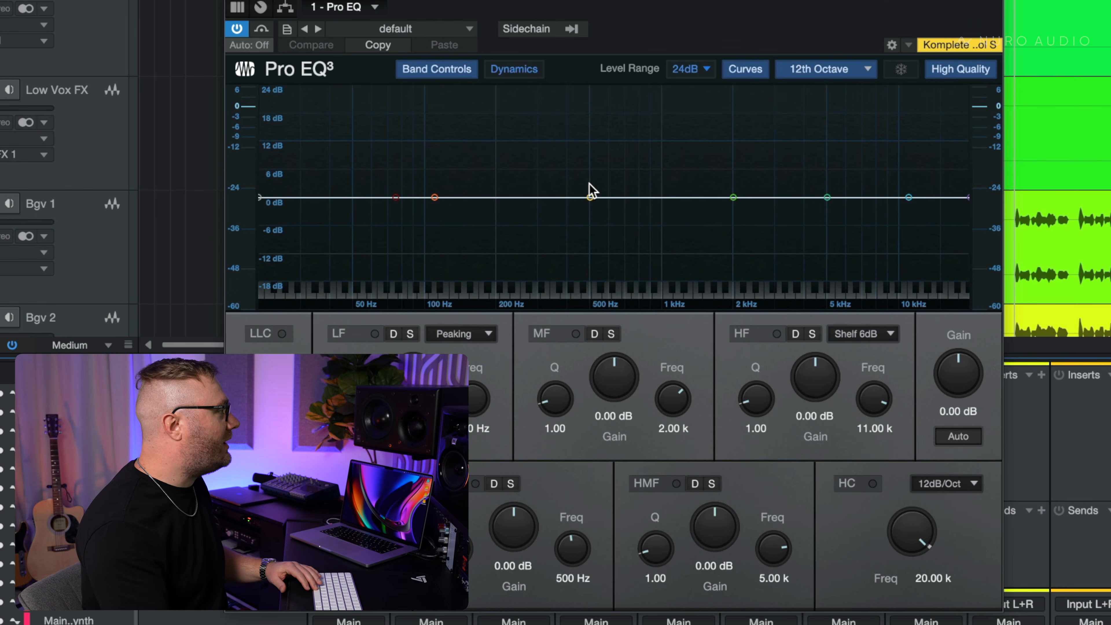
- Cut the Main Synth's LMF band by about 2.78 dB at 240 Hz, compare it with the EQ bypassed, and close the EQ
drag(590, 198, 516, 213)
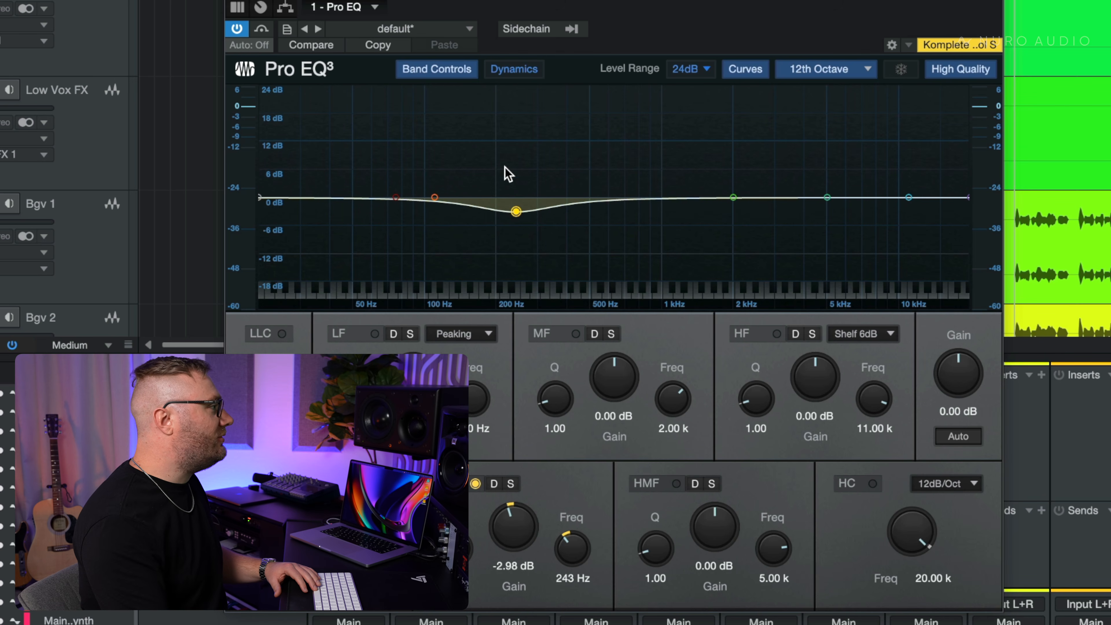
key(space)
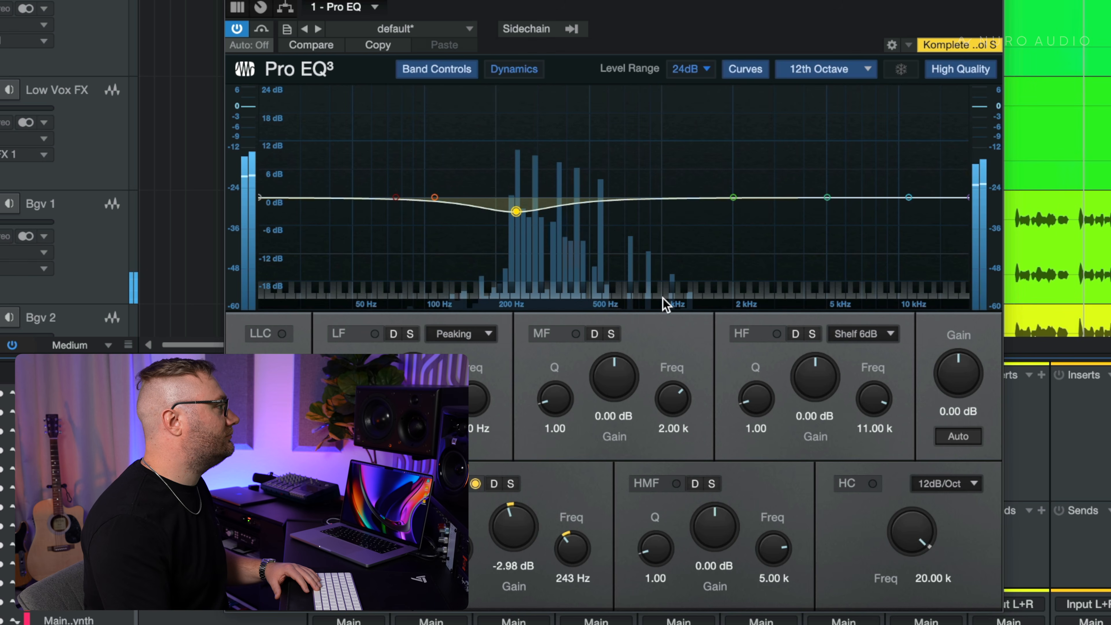
drag(516, 212, 515, 211)
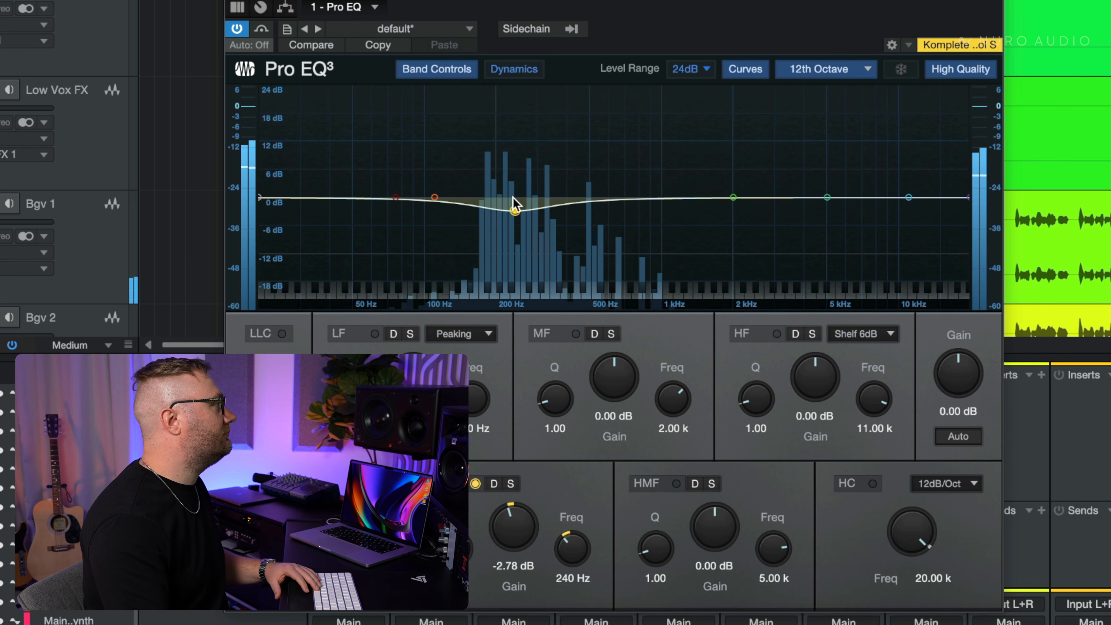
click(237, 28)
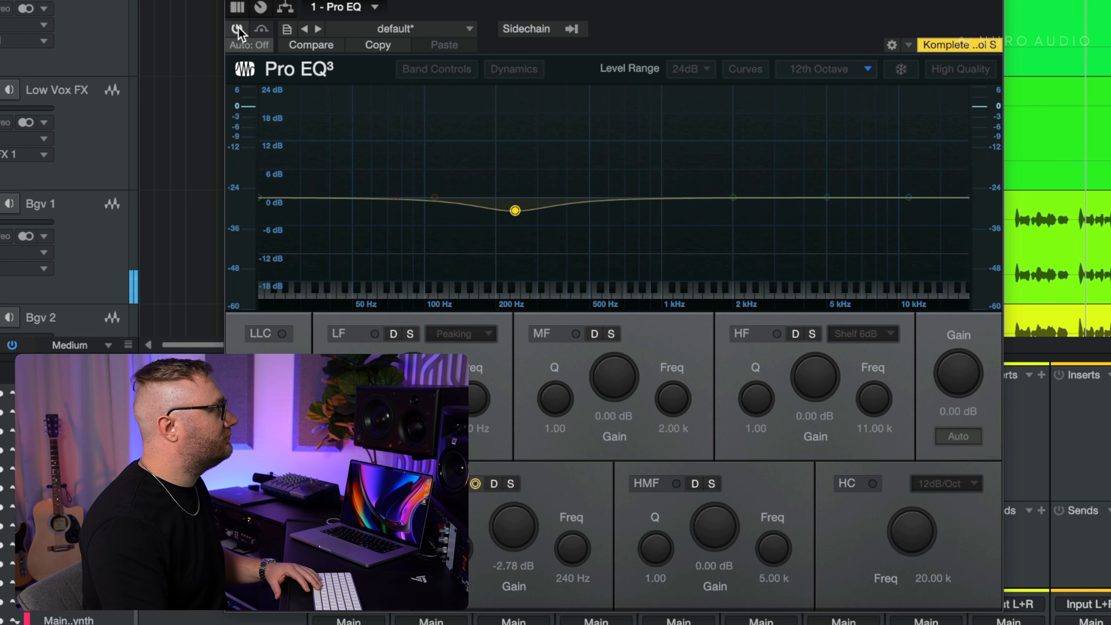
click(238, 28)
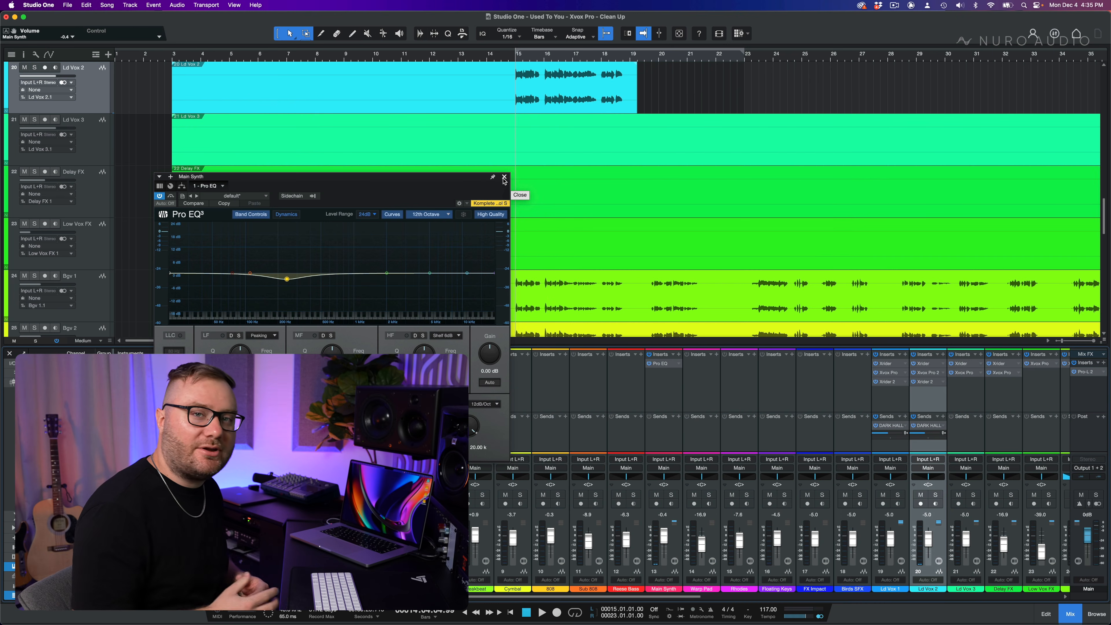
click(504, 178)
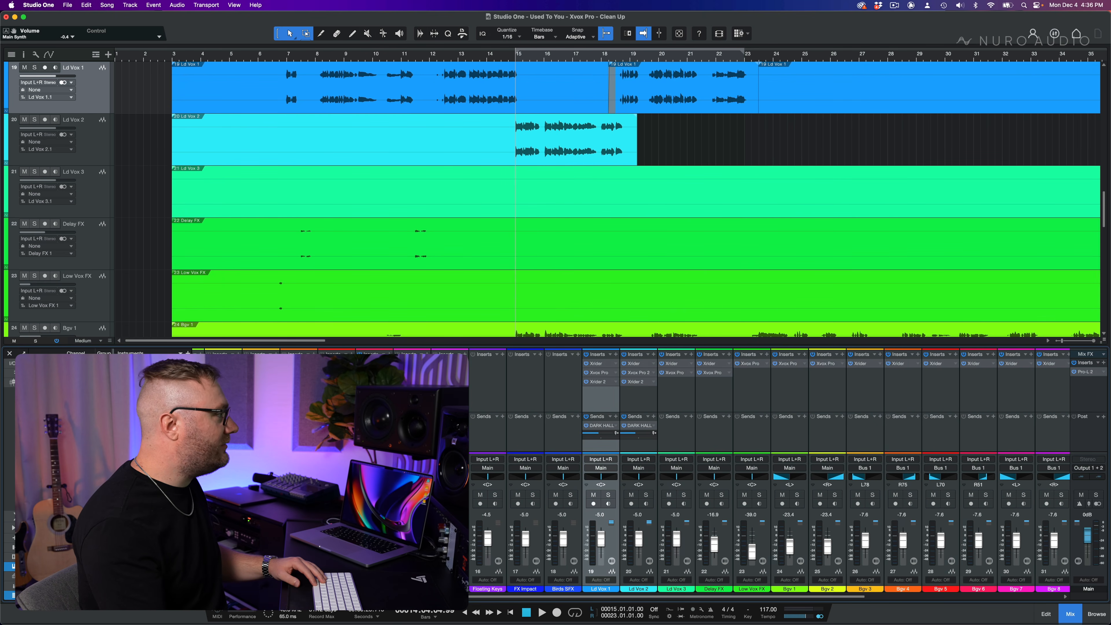
- Add a Pro EQ to Ld Vox 1 and audition an LF peaking cut of about 9.92 dB at 294 Hz
scroll(769, 468, left, 8)
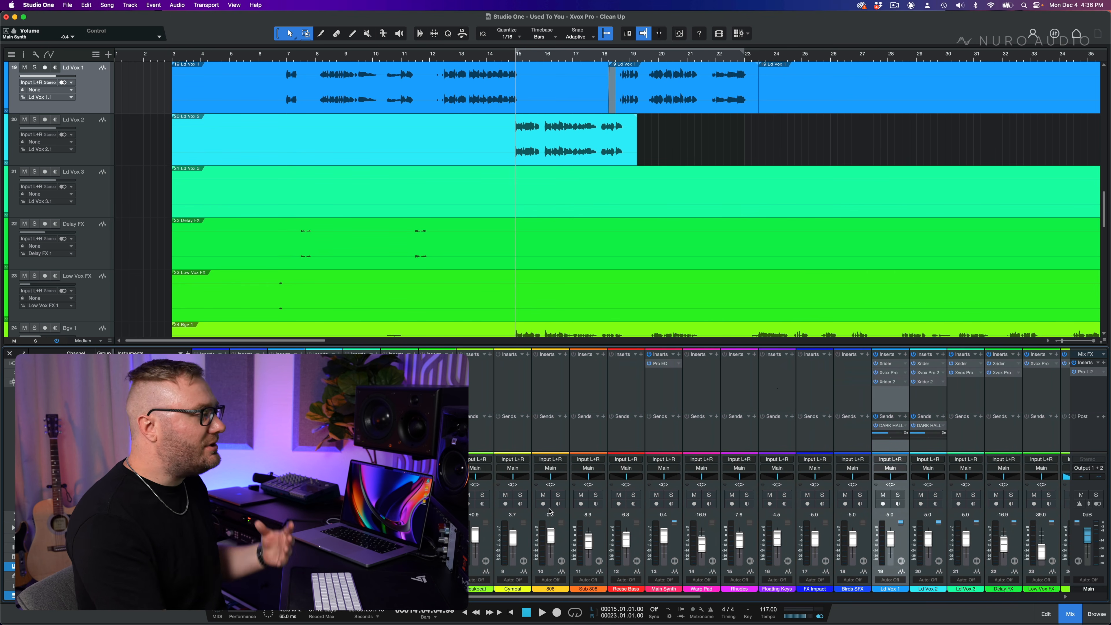
scroll(550, 512, right, 6)
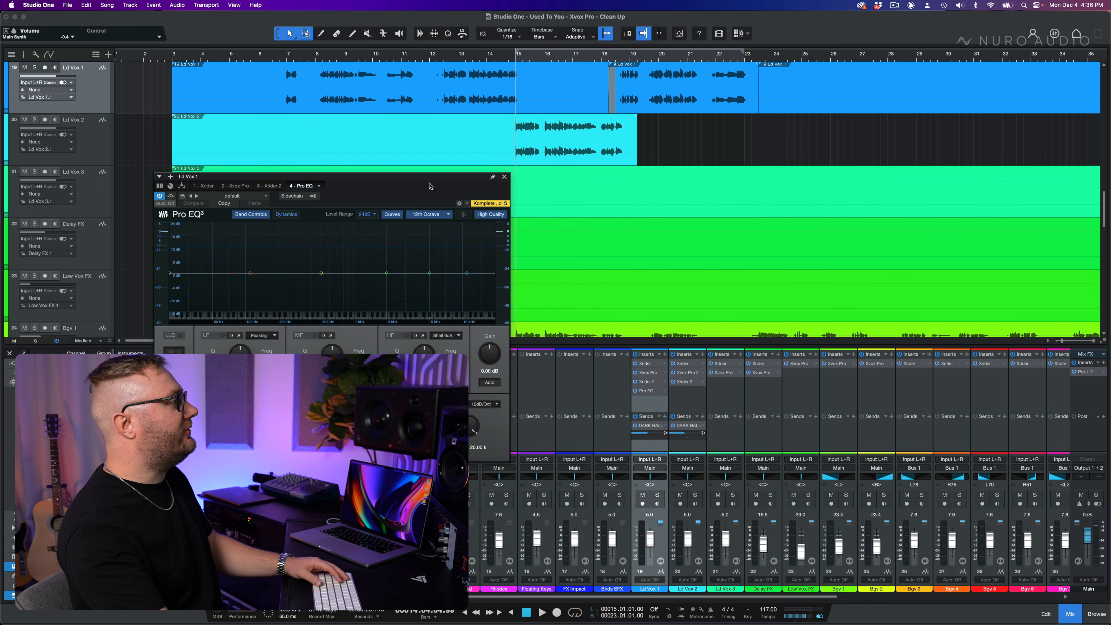
drag(429, 186, 502, 207)
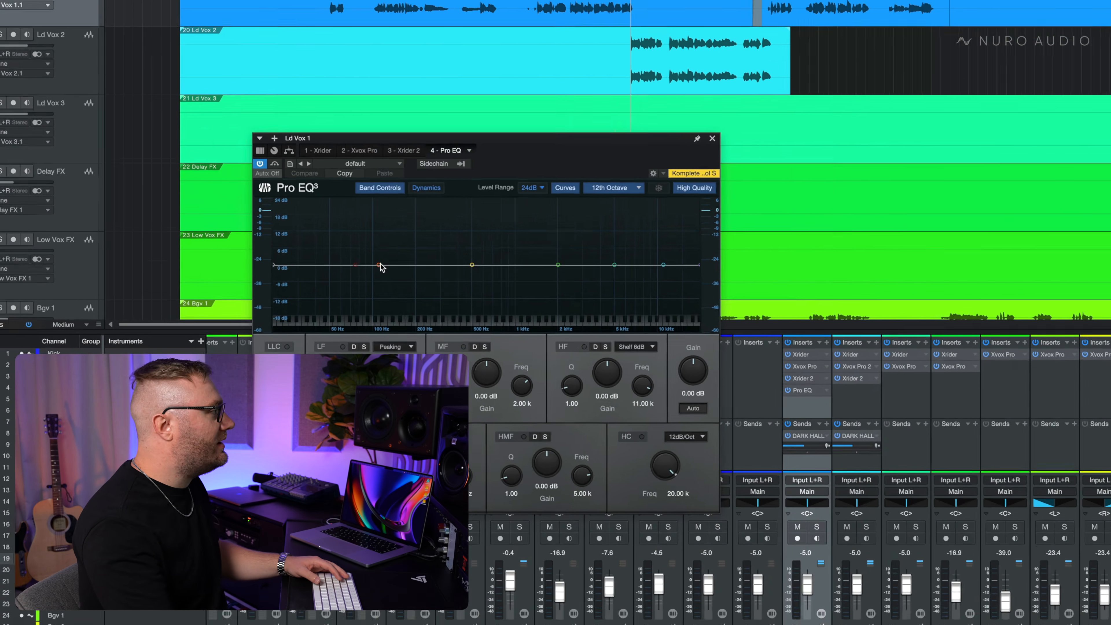
drag(323, 296, 374, 309)
mouse_move(647, 217)
mouse_down()
mouse_move(637, 231)
mouse_move(640, 202)
mouse_move(642, 254)
mouse_move(636, 232)
mouse_up()
key(space)
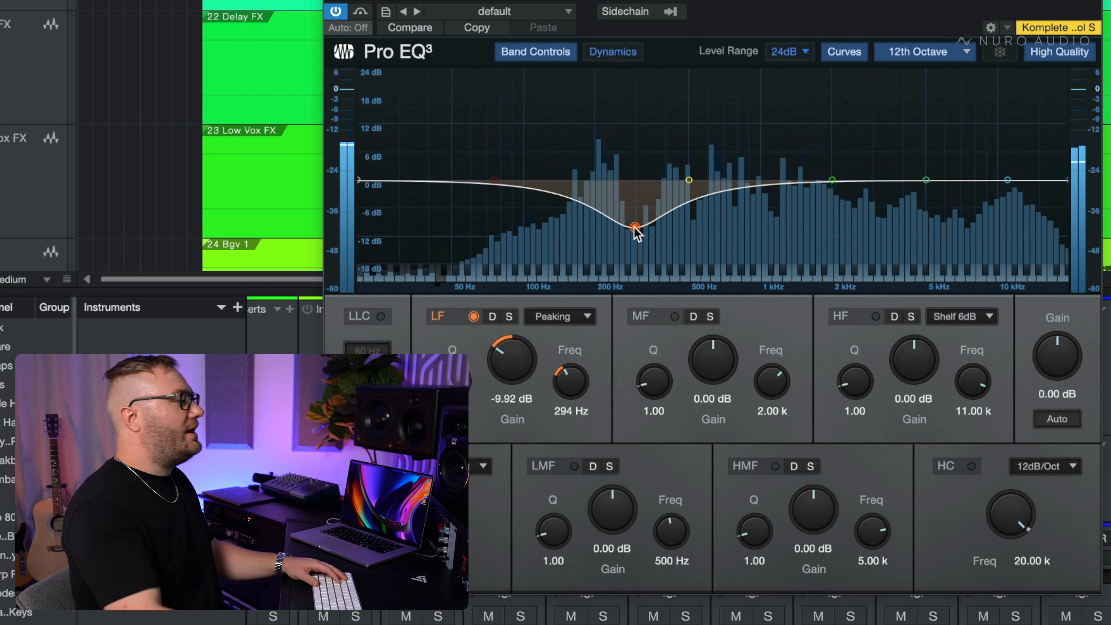
key(space)
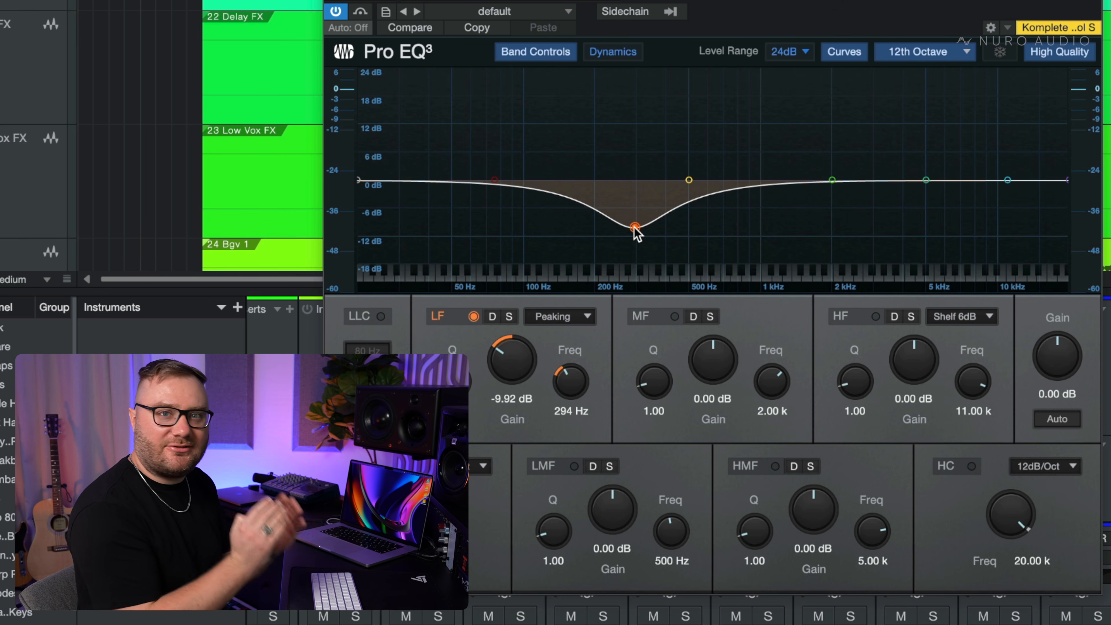
- Set the Ld Vox 1 LF cut to about -4.36 dB at 329 Hz and compare playback with the EQ bypassed and active
drag(635, 228, 637, 200)
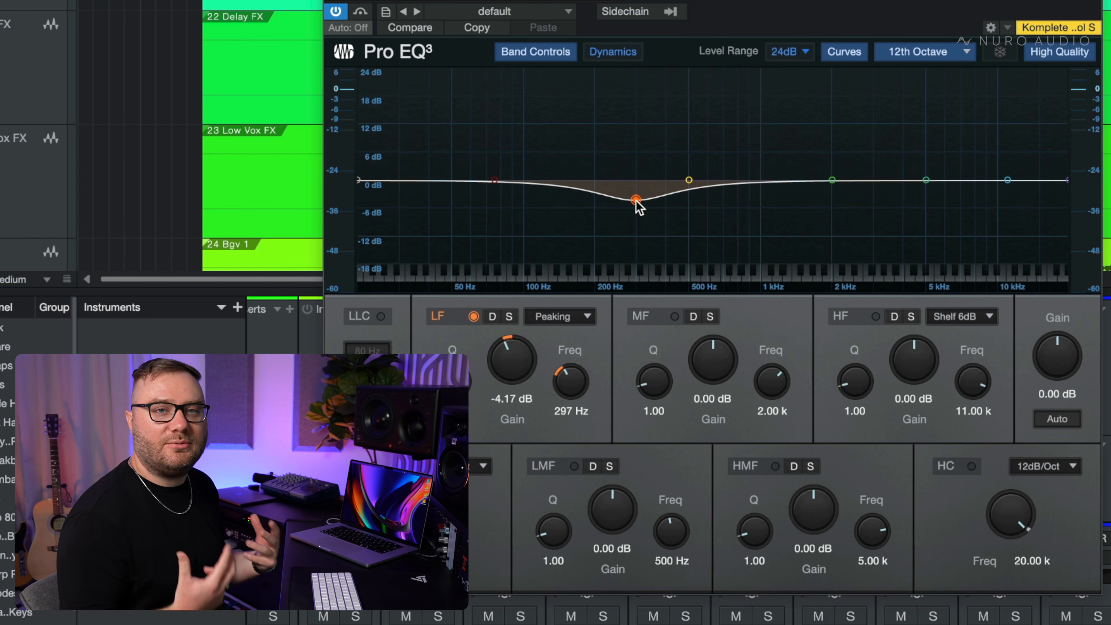
drag(638, 207, 646, 203)
key(space)
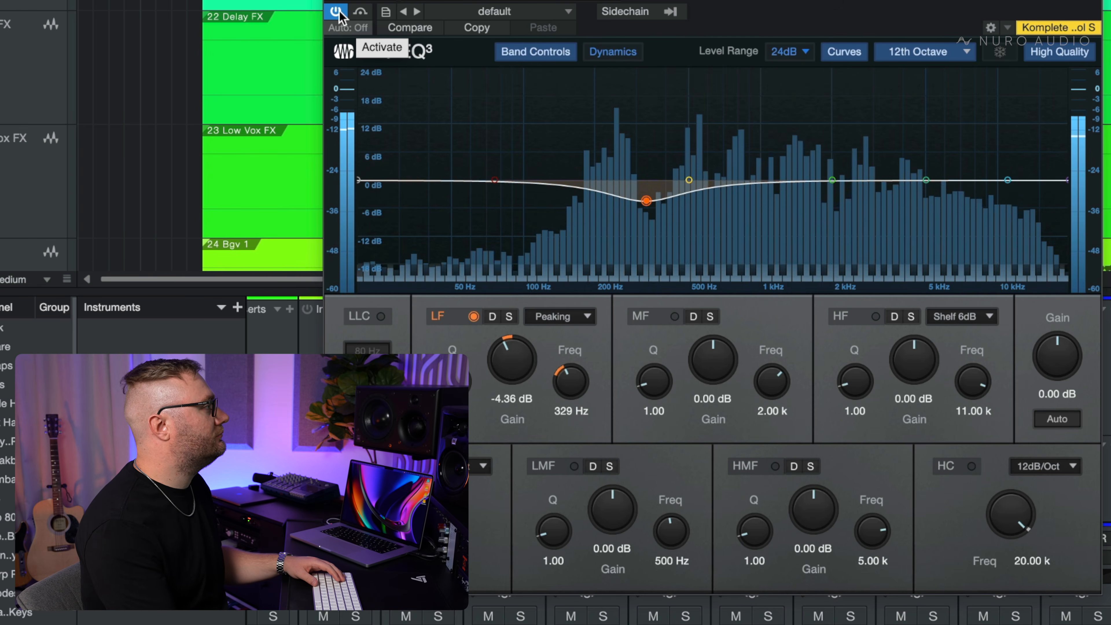
click(336, 12)
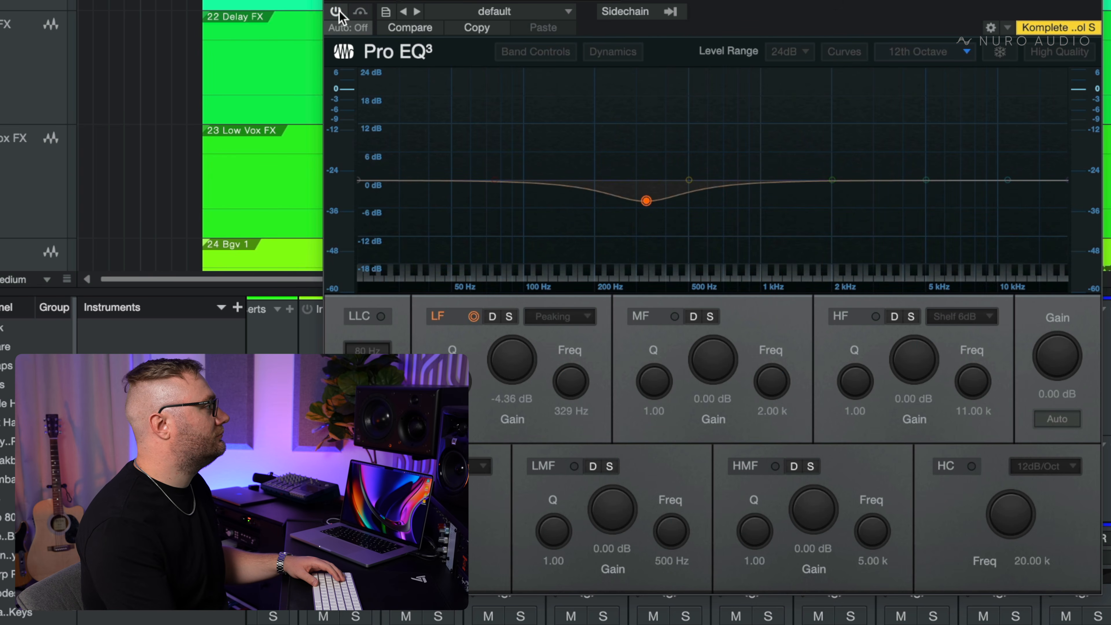
click(337, 12)
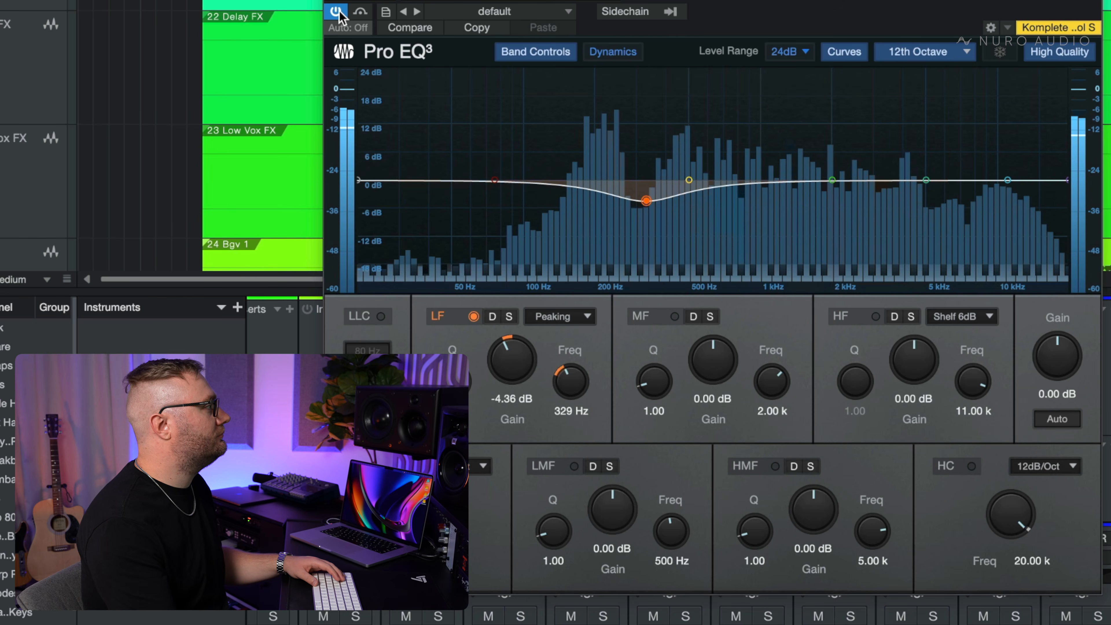
click(336, 12)
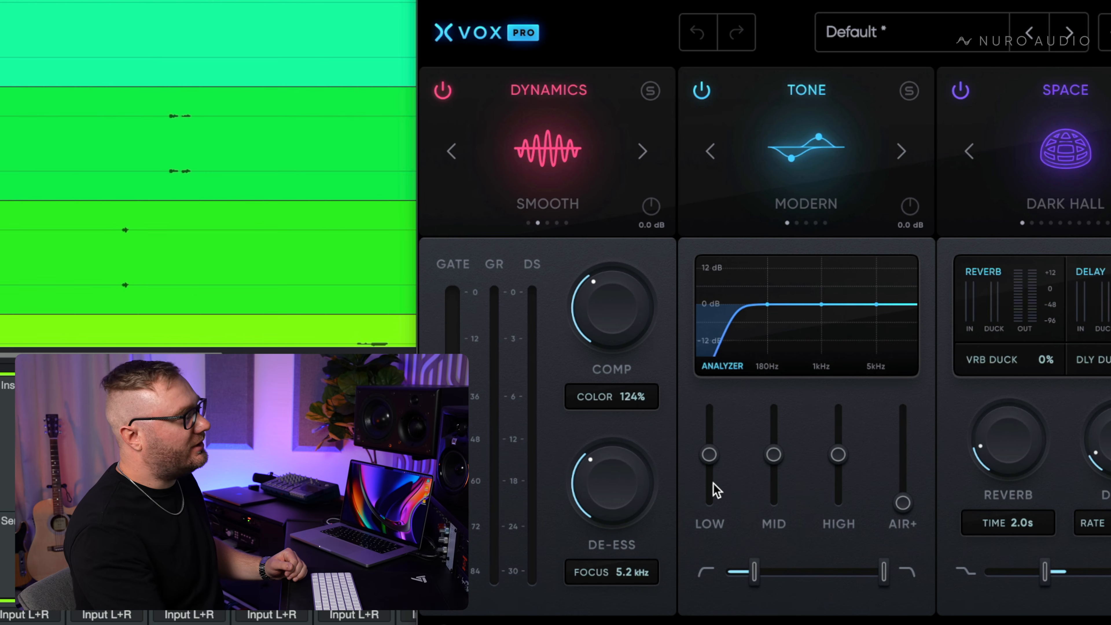
- In XVox Pro's Tone module, nudge the low-cut filter slightly lower, and try LOW at -24% before resetting it
drag(747, 574, 746, 580)
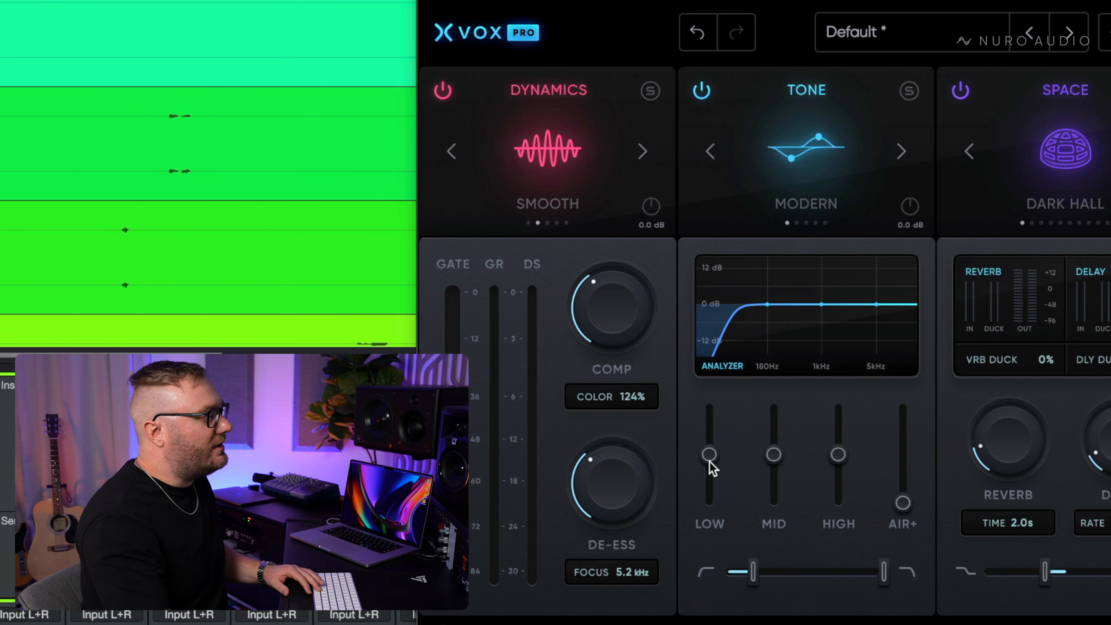
mouse_move(710, 461)
mouse_down()
mouse_move(709, 479)
mouse_move(709, 469)
mouse_up()
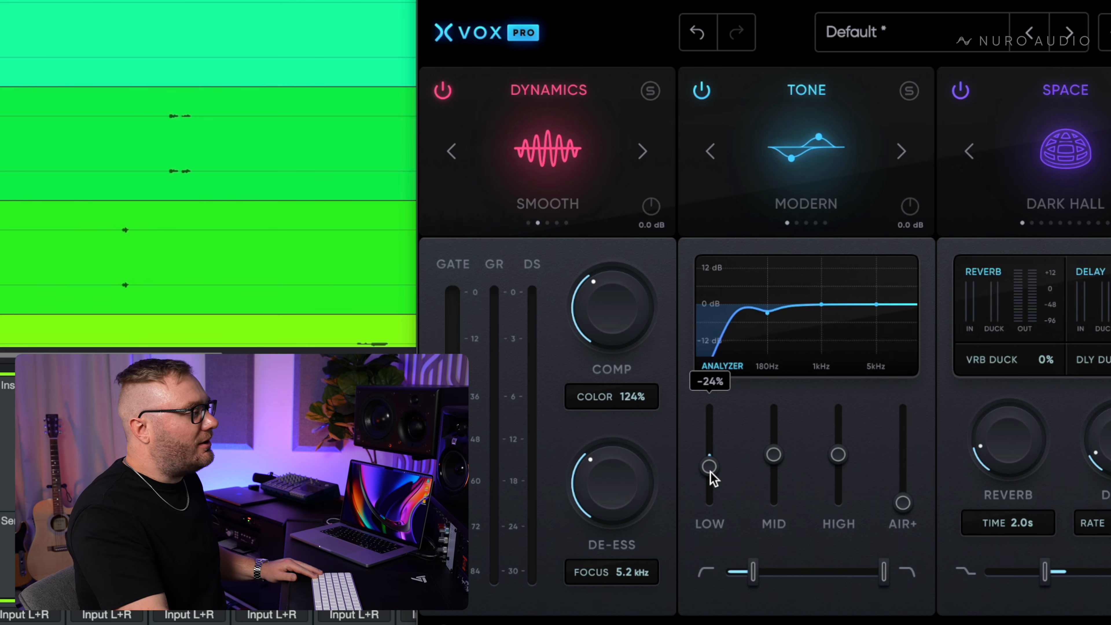
double_click(710, 469)
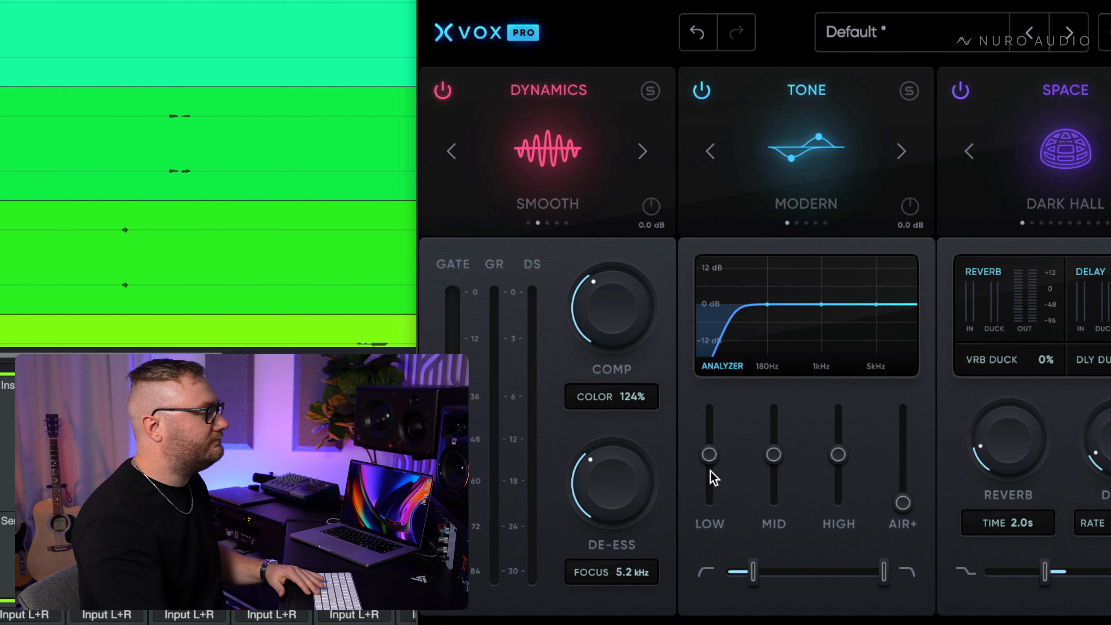
- During vocal playback, raise the Tone module's MID to +30% and HIGH to +31%, and pull LOW down
key(space)
drag(776, 458, 783, 437)
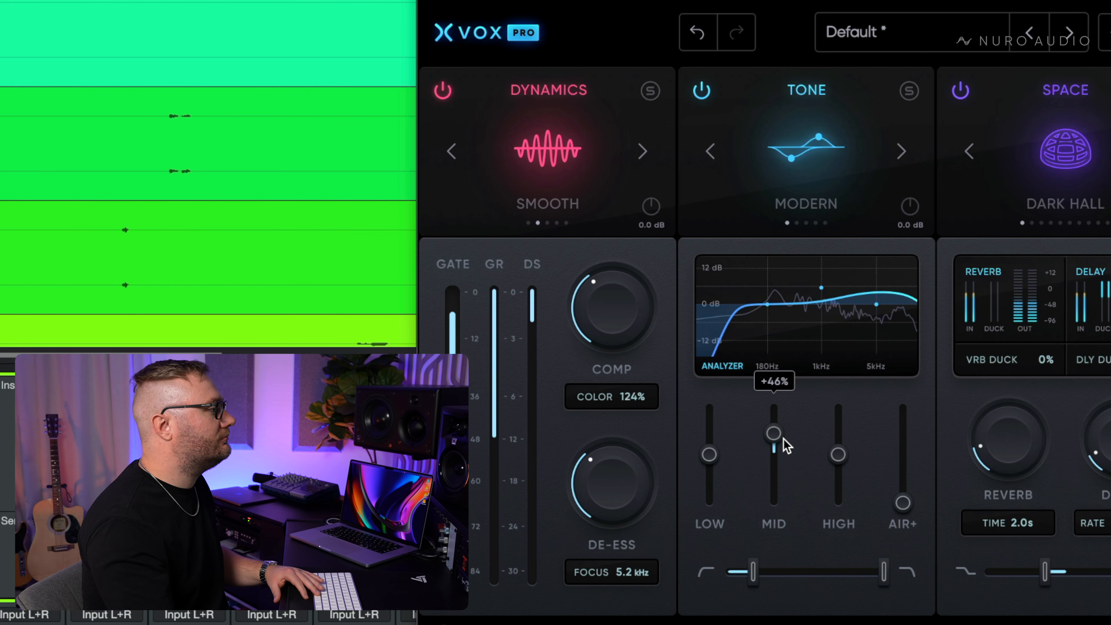
drag(709, 455, 713, 469)
drag(772, 442, 850, 451)
drag(784, 443, 783, 445)
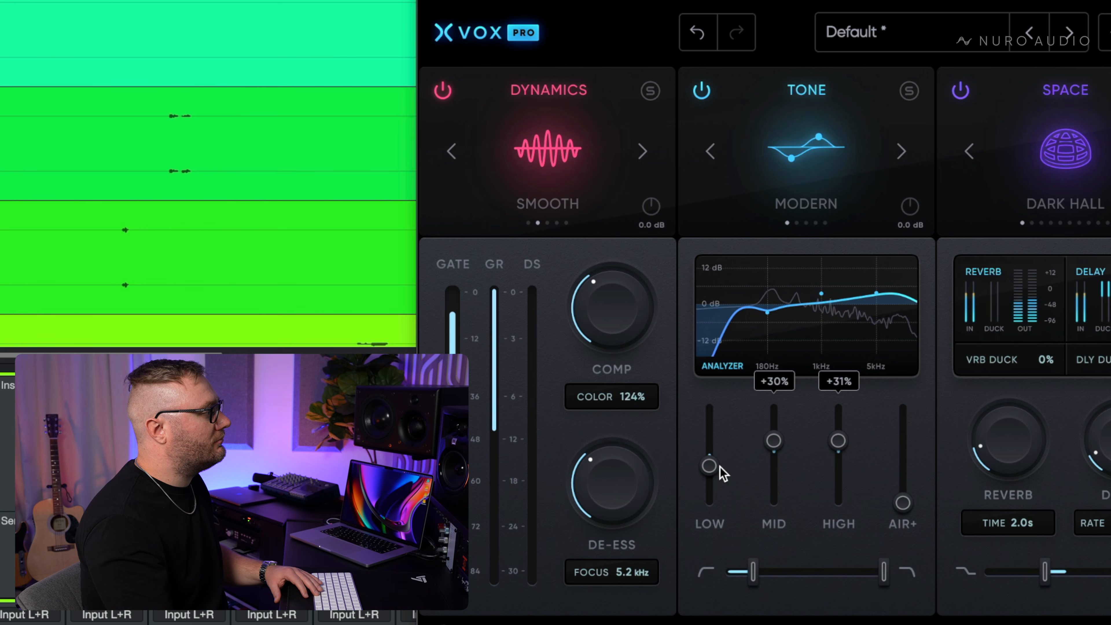
- Refine the Tone balance by setting LOW to -16%, adding about 4% AIR+, and easing HIGH down slightly
drag(724, 473, 723, 470)
drag(903, 499, 904, 495)
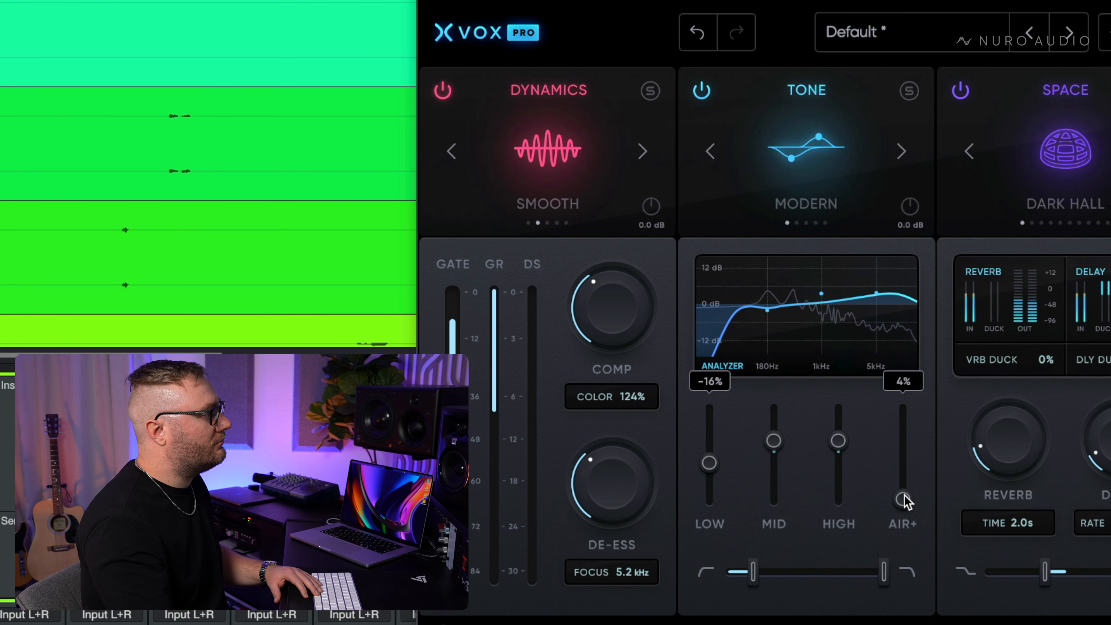
drag(912, 488, 909, 496)
drag(844, 443, 843, 446)
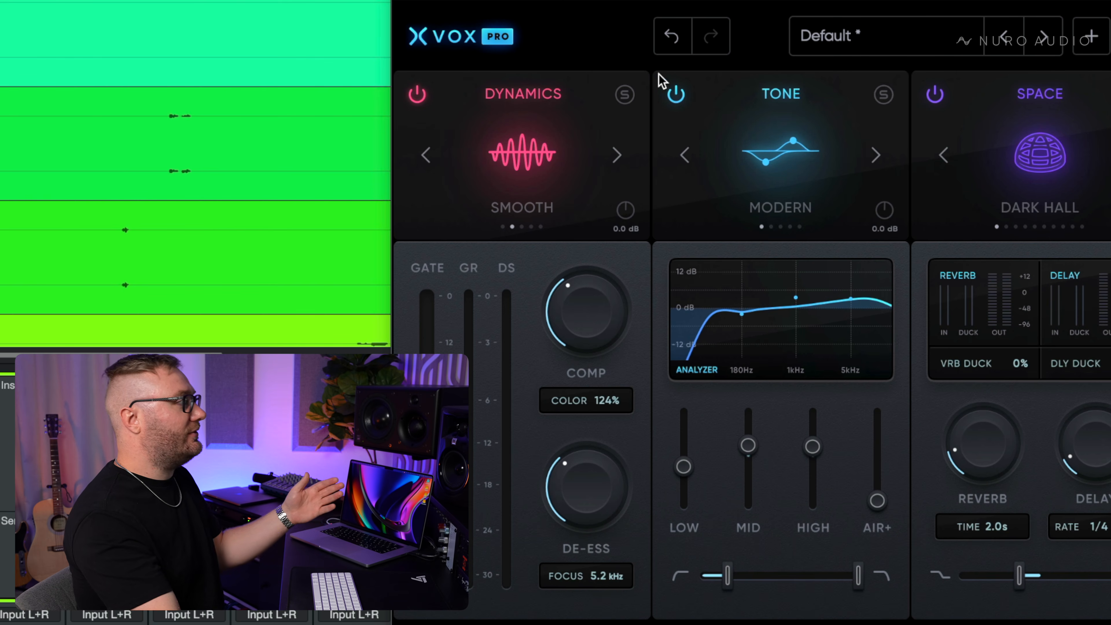
- Compare vocal playback with XVox Pro's Tone module bypassed and active
click(675, 94)
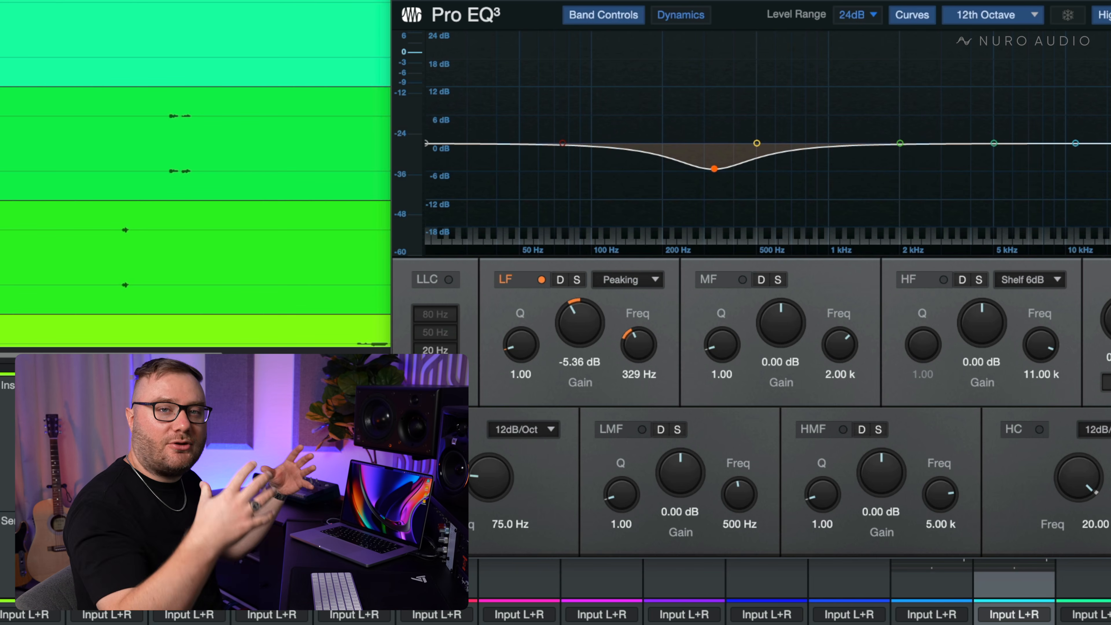
key(space)
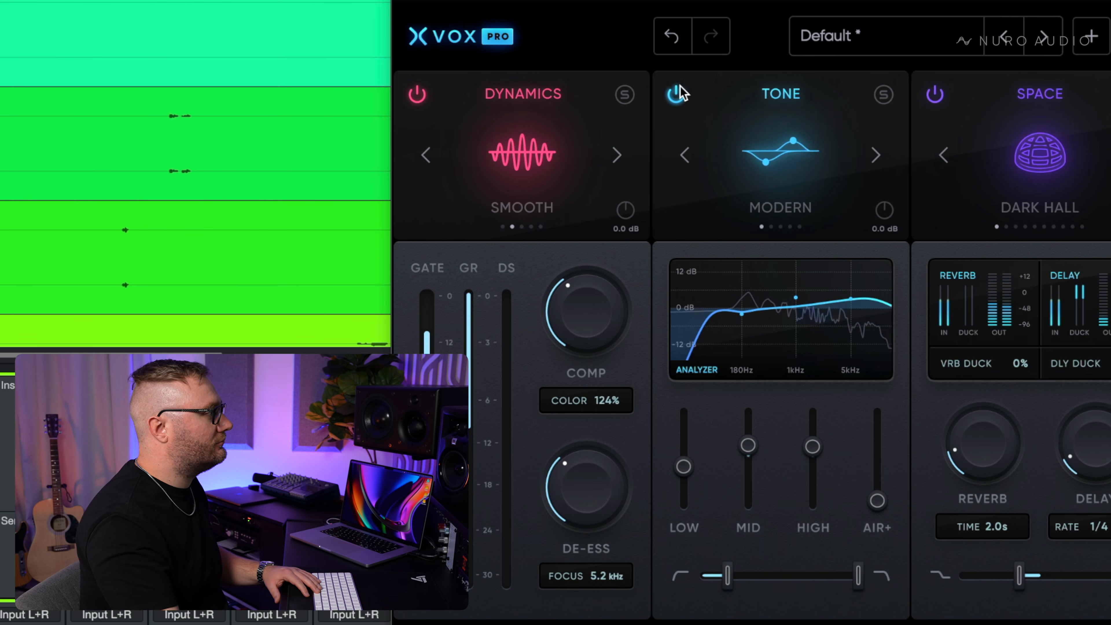
key(space)
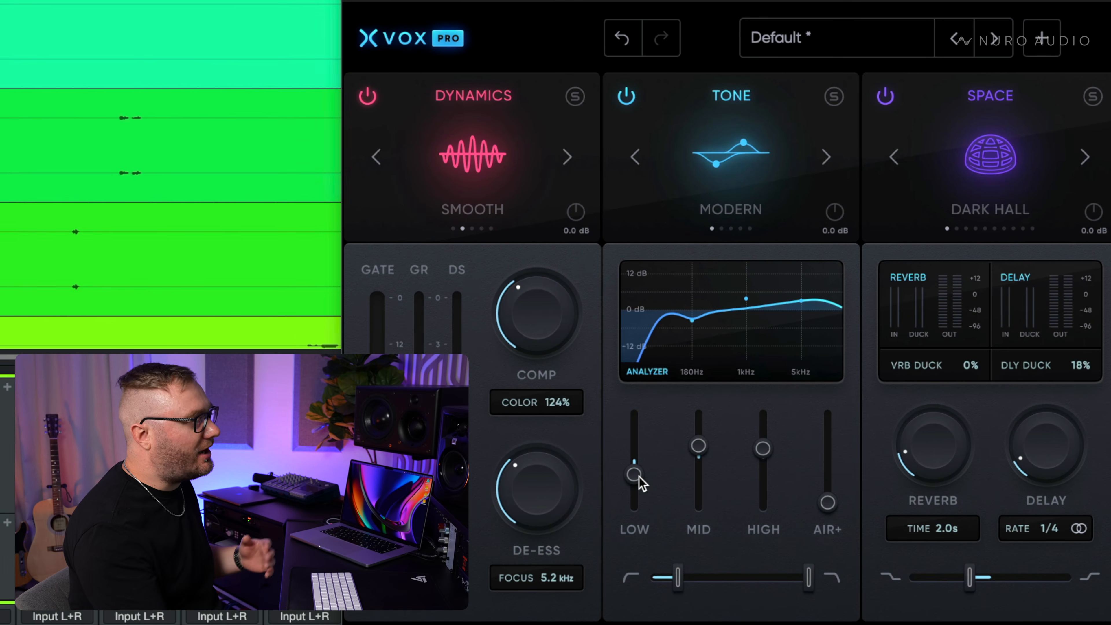
- Try the CLEAR model in the Tone module and return to MODERN
click(829, 157)
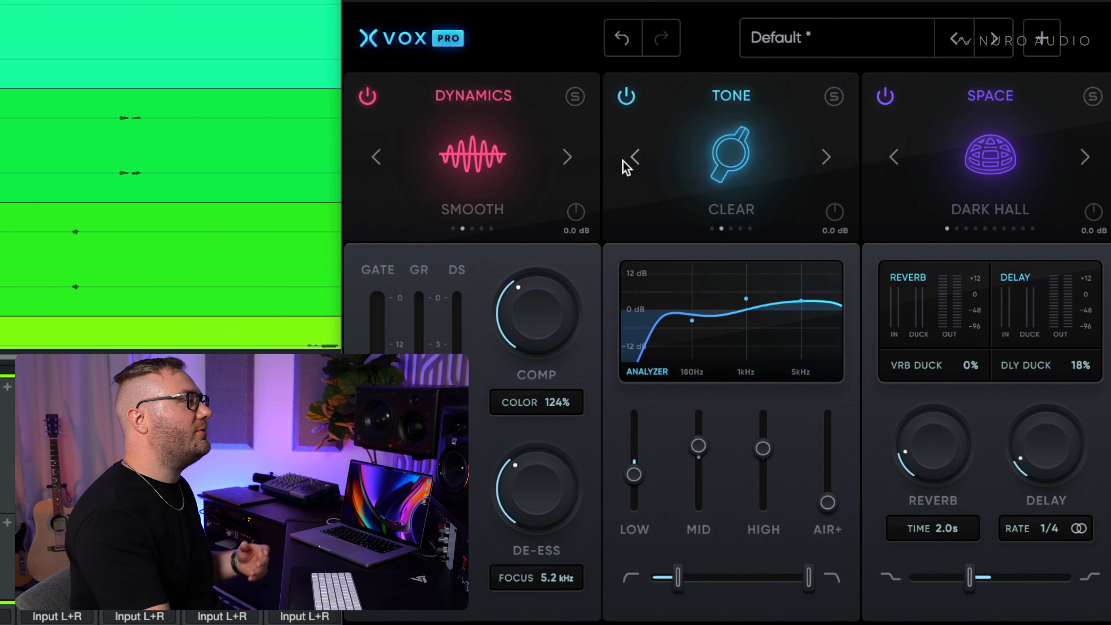
click(634, 156)
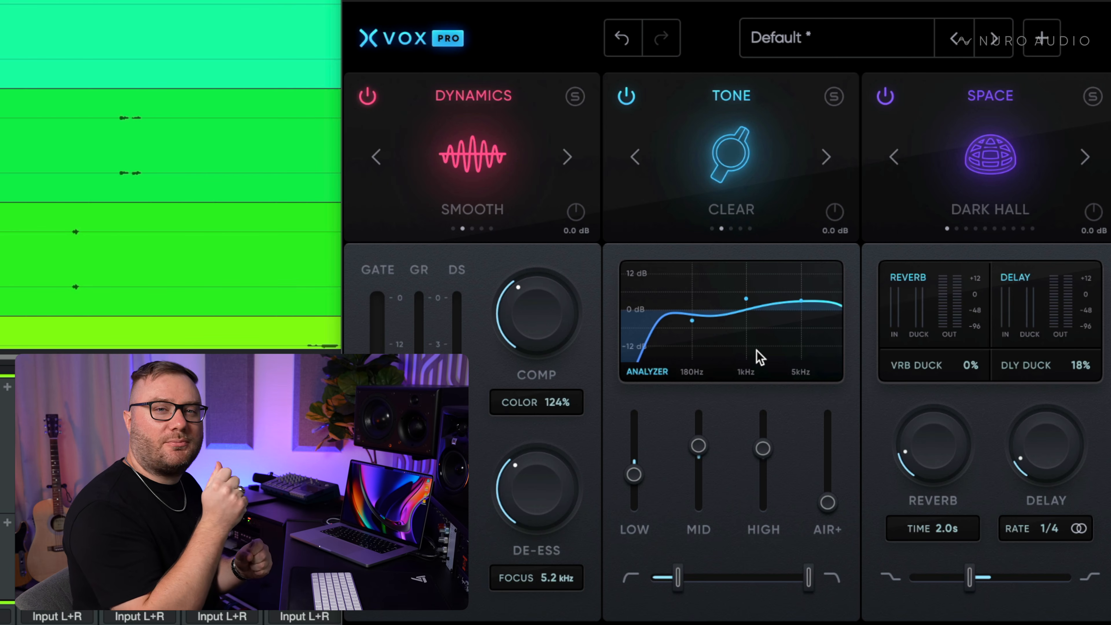
click(636, 157)
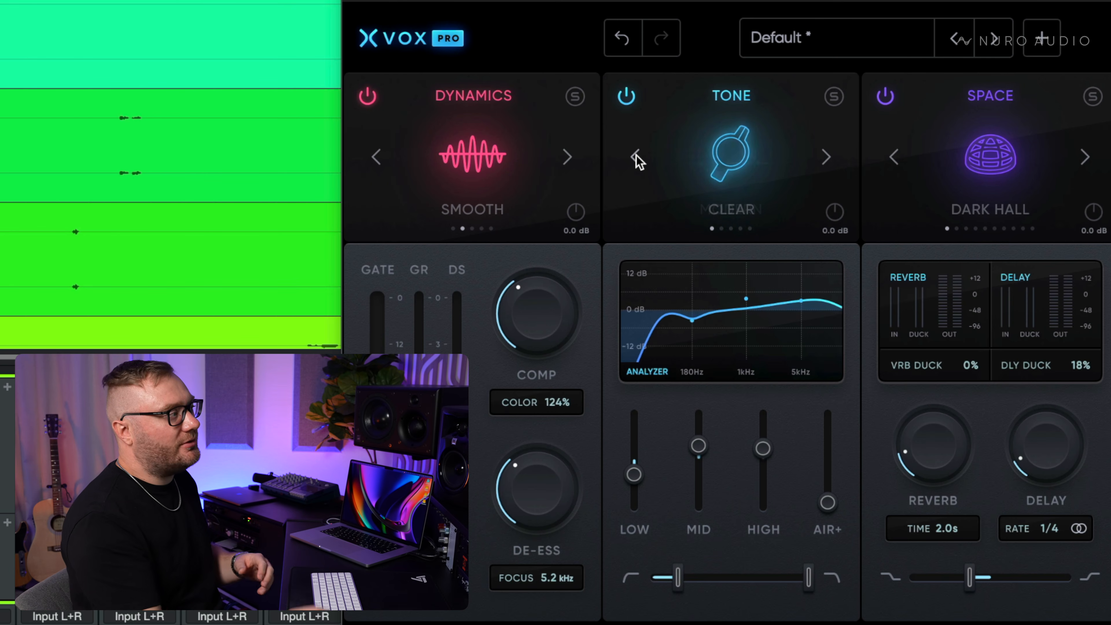
- Shift the LOW band's cut in the Tone module's EQ graph to a slightly higher frequency, just above the 180 Hz mark
mouse_move(690, 327)
mouse_down()
mouse_move(677, 332)
mouse_move(701, 328)
mouse_up()
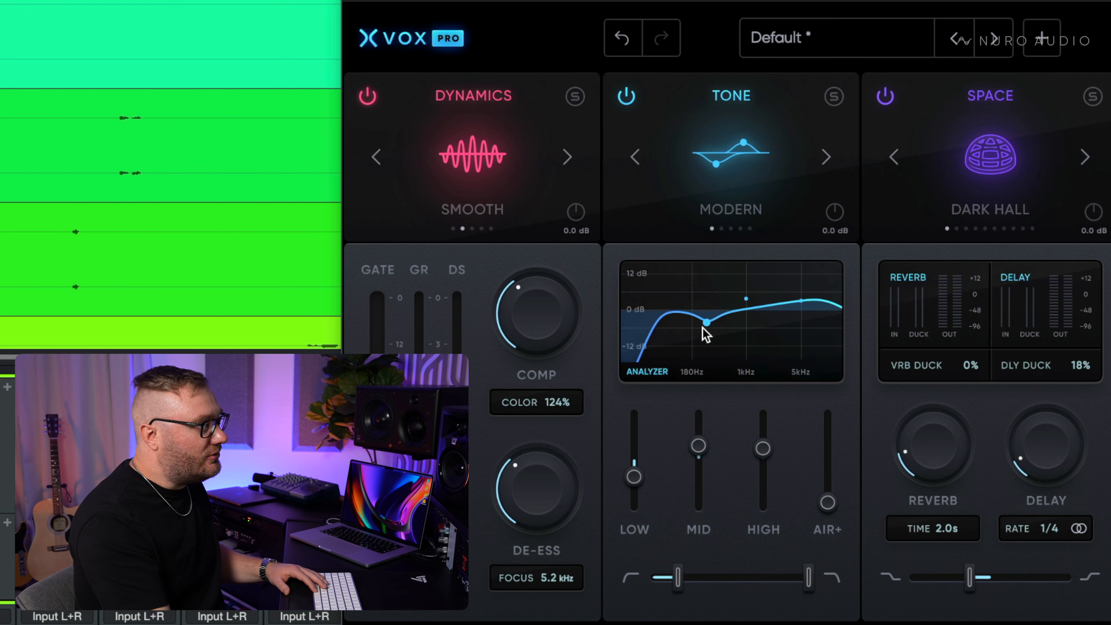
drag(703, 328, 707, 327)
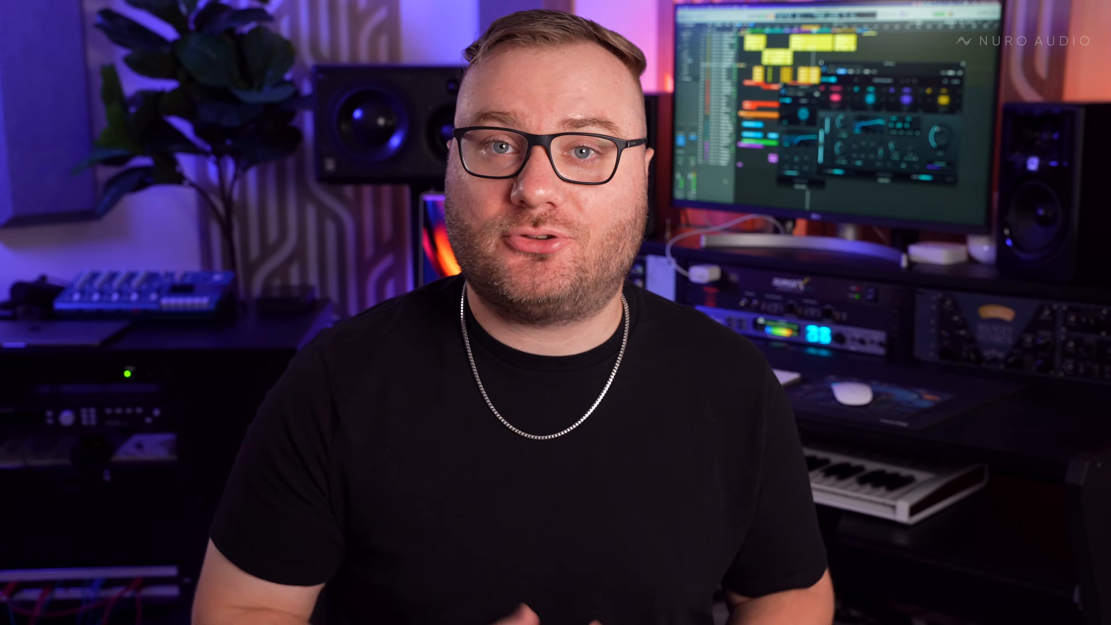